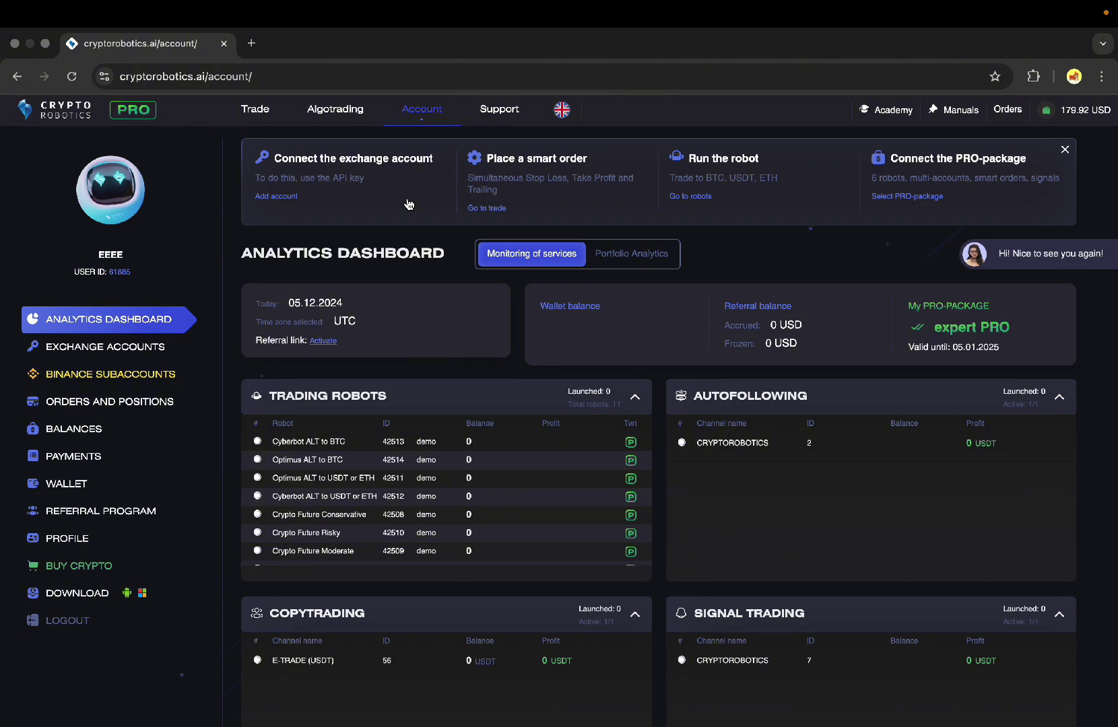
Open the Risky Crypto Future robot from the All robots catalogue and toggle it to Work mode, then back to Test
{"action": "left_click", "coordinate": [333, 119]}
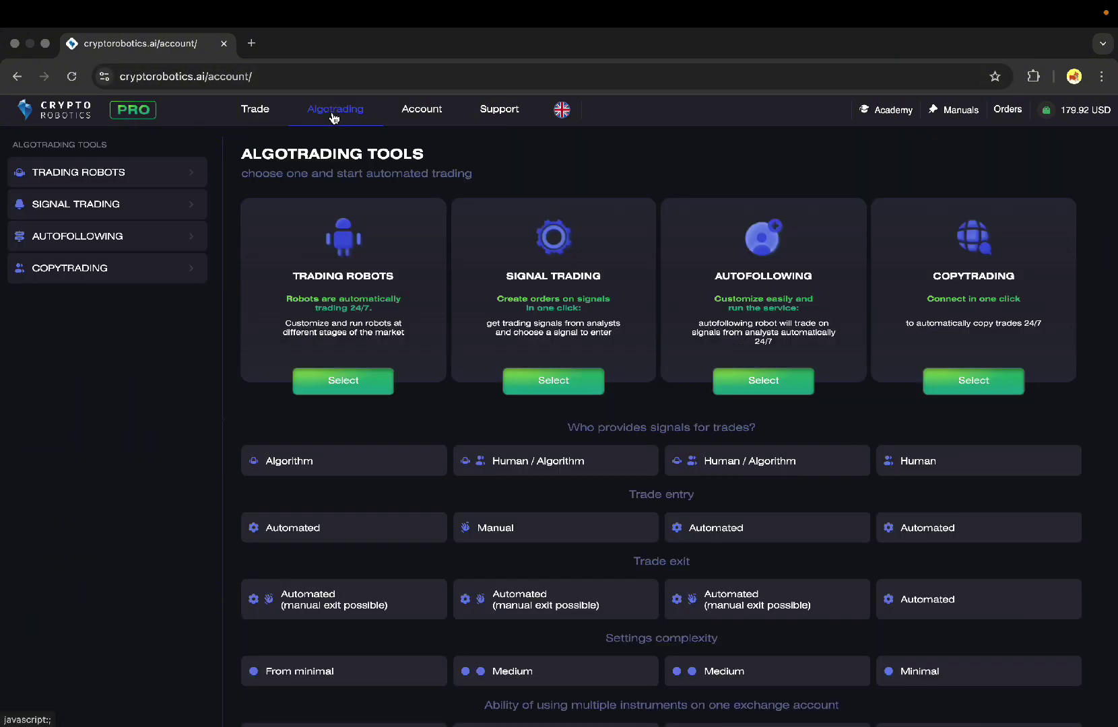
{"action": "left_click", "coordinate": [380, 381]}
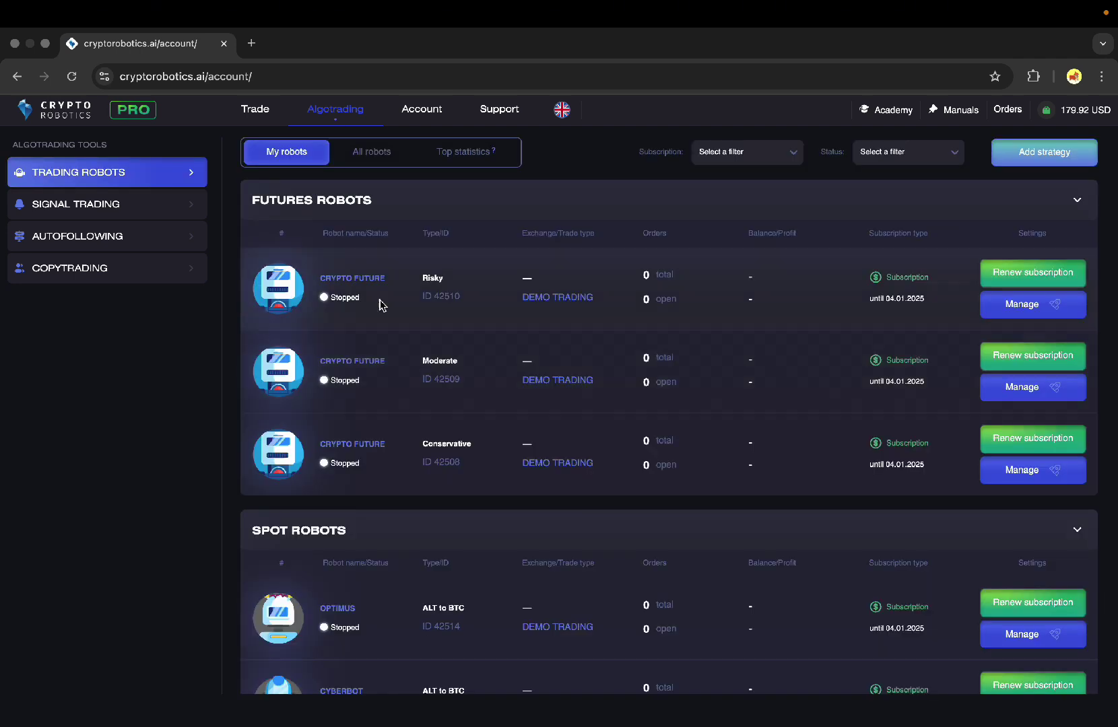
{"action": "left_click", "coordinate": [375, 159]}
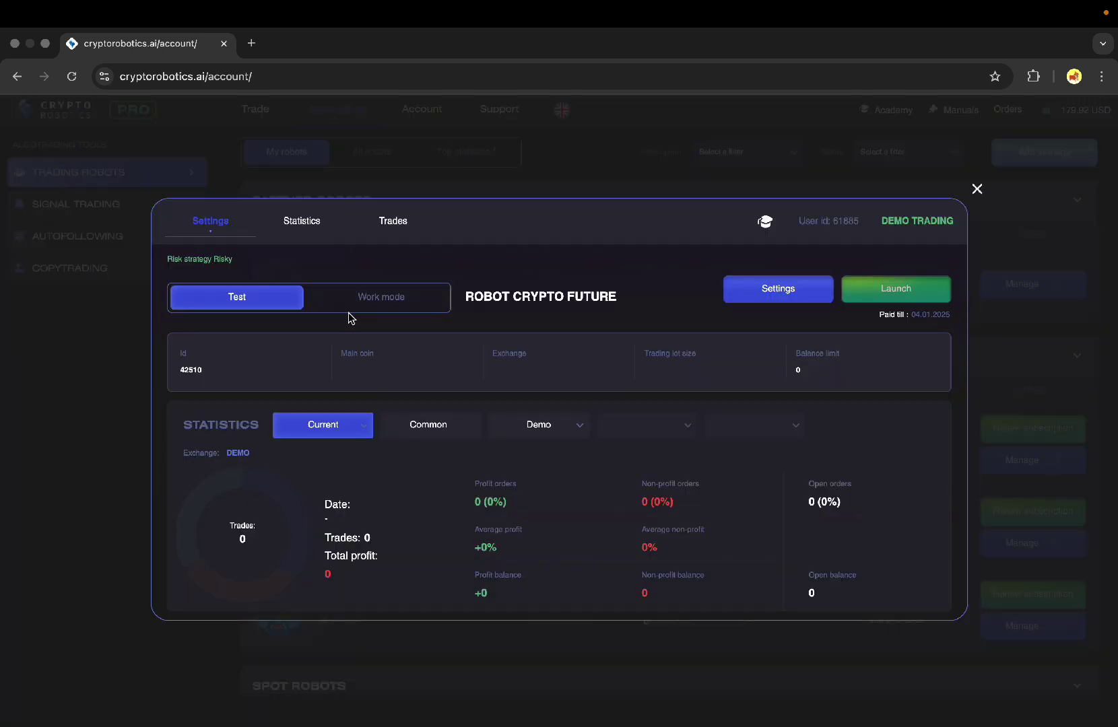
{"action": "left_click", "coordinate": [351, 311]}
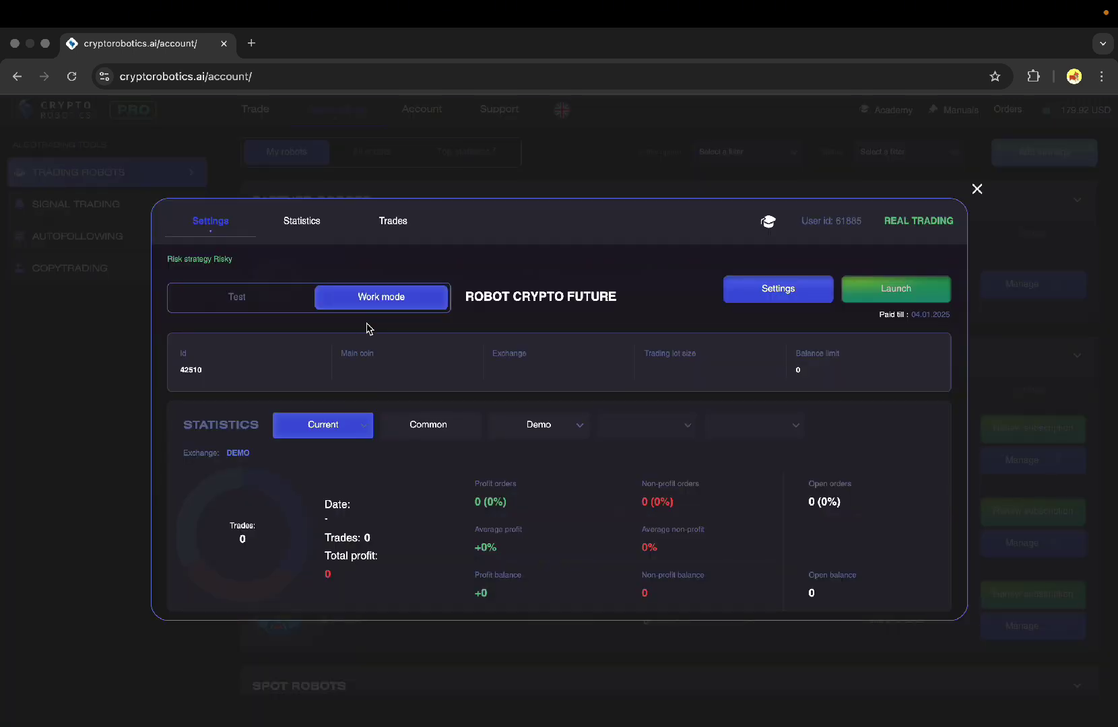
{"action": "left_click", "coordinate": [291, 302]}
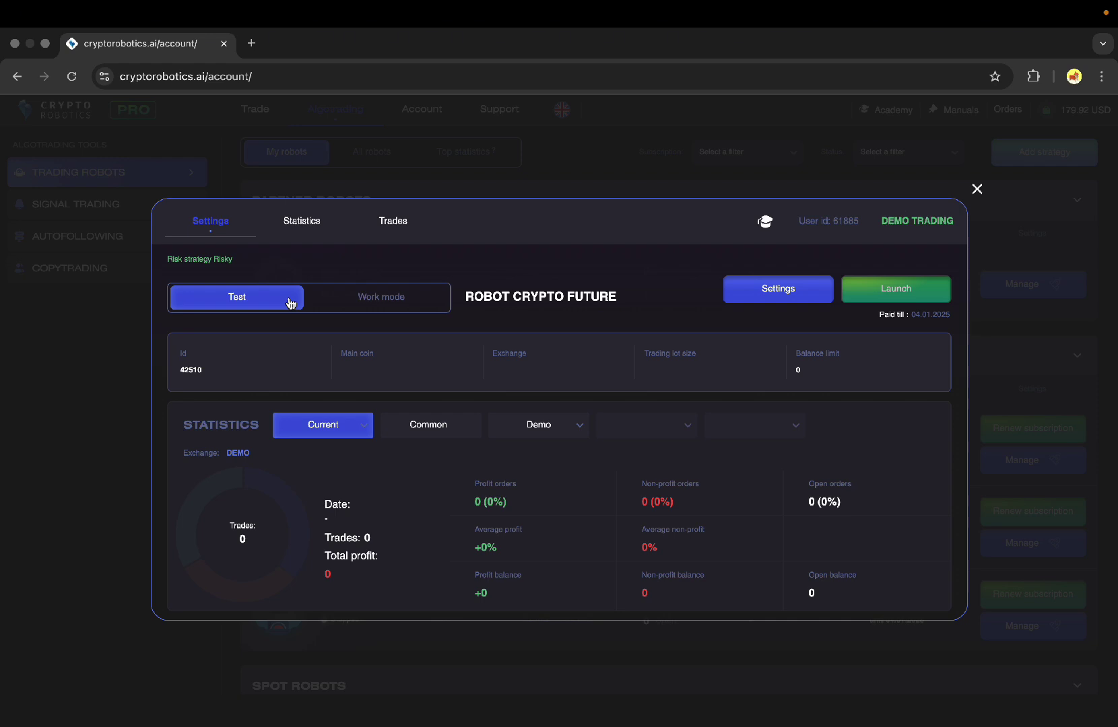
Close the robot settings and browse the All robots catalogue down and back up to Trade Holder
{"action": "left_click", "coordinate": [517, 195]}
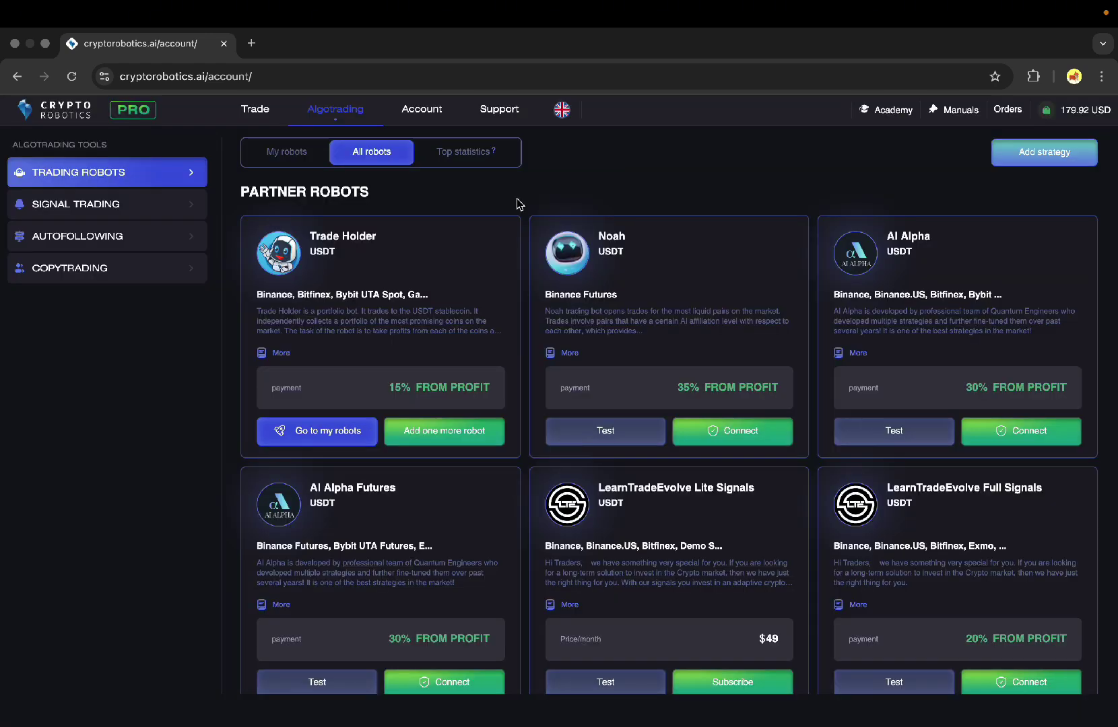
{"action": "scroll", "coordinate": [517, 203], "scroll_direction": "down", "scroll_amount": 8}
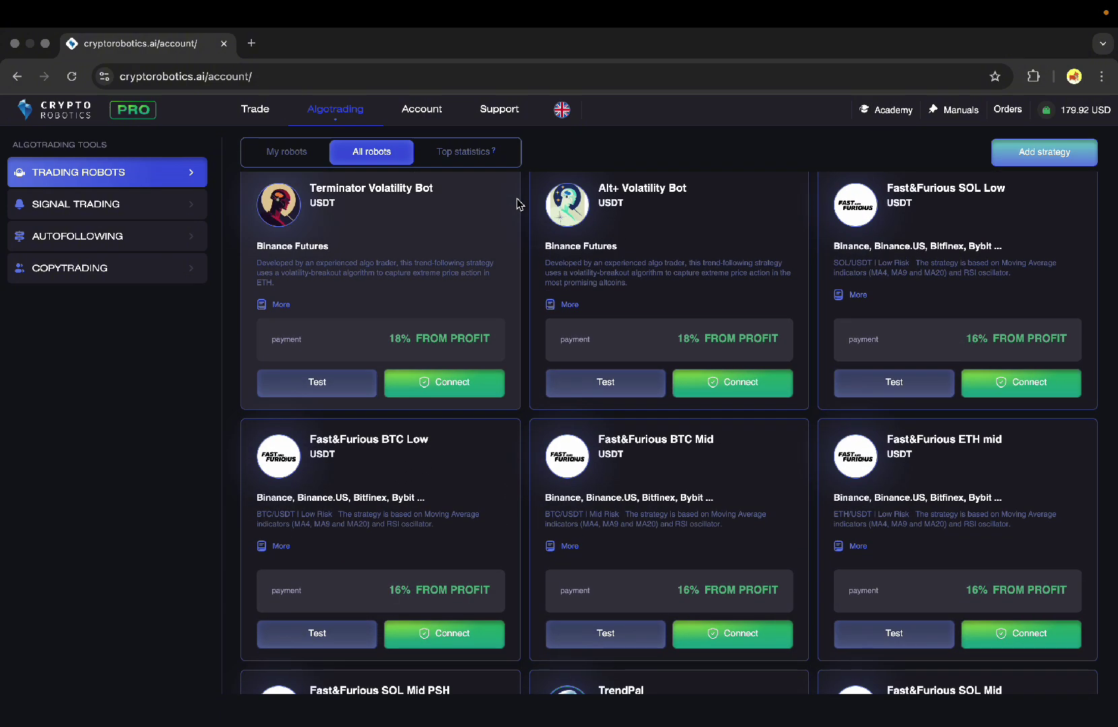
{"action": "scroll", "coordinate": [518, 204], "scroll_direction": "down", "scroll_amount": 6}
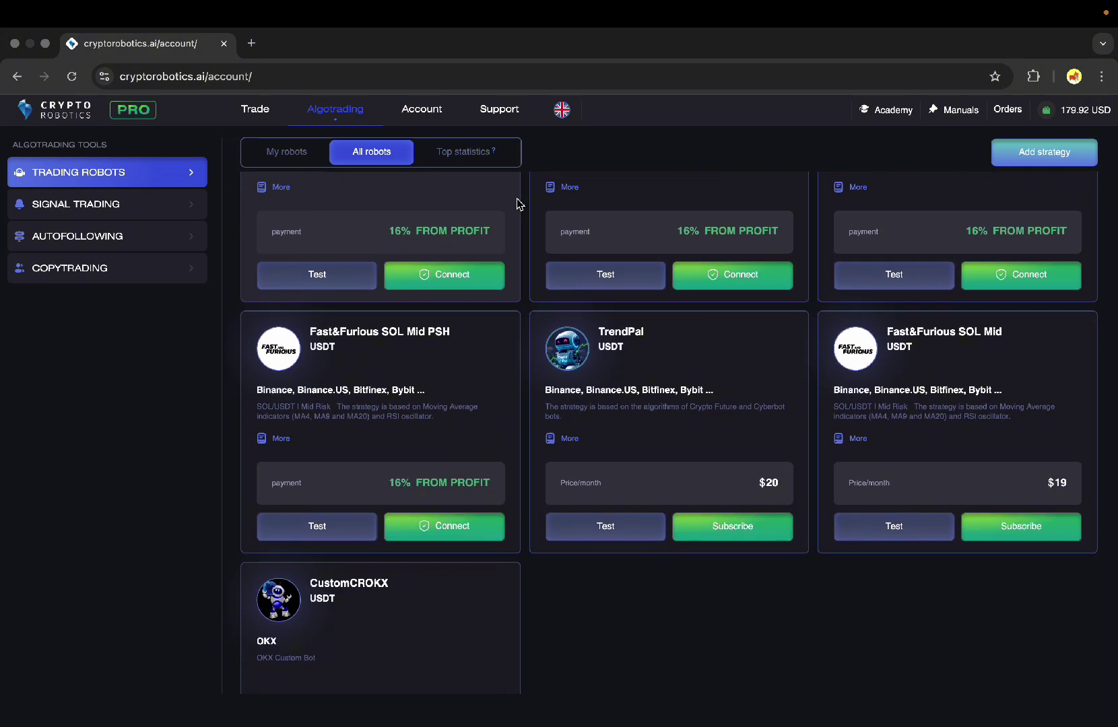
{"action": "scroll", "coordinate": [517, 204], "scroll_direction": "up", "scroll_amount": 12}
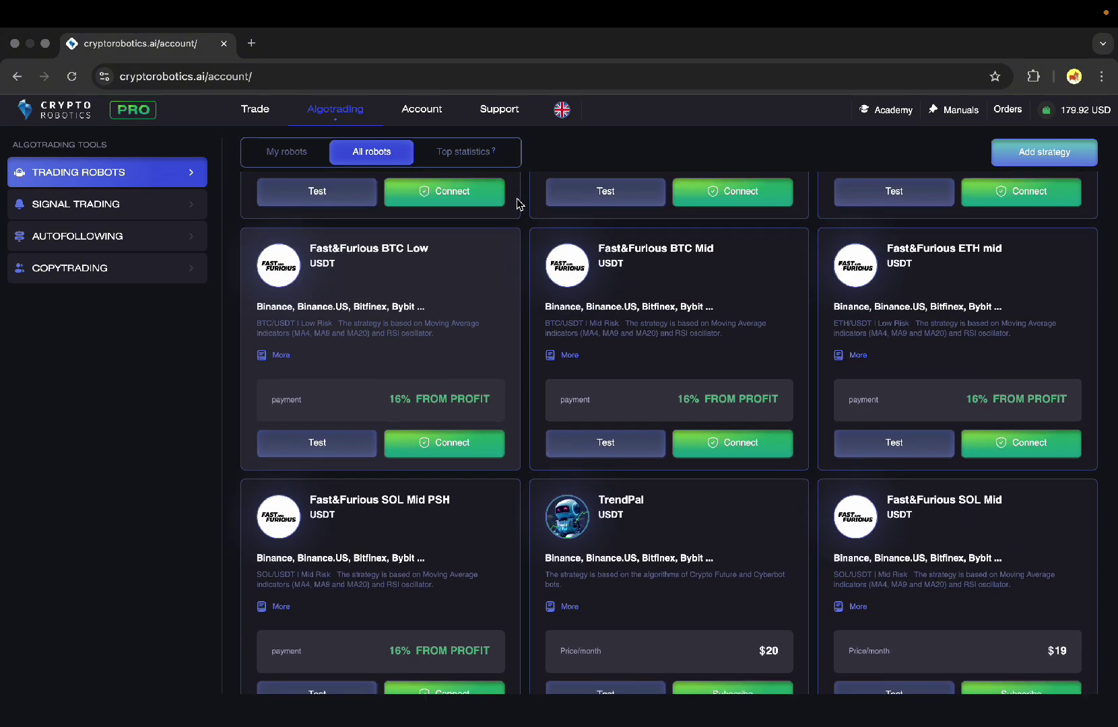
{"action": "scroll", "coordinate": [517, 203], "scroll_direction": "up", "scroll_amount": 3}
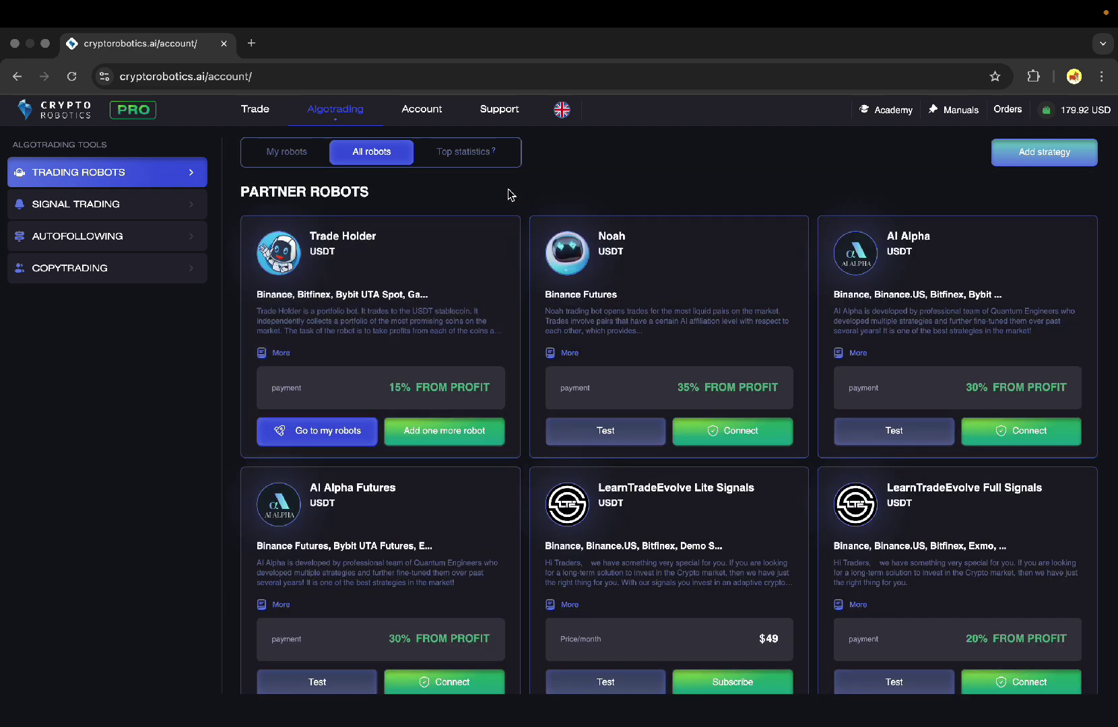
Return to My robots and briefly open and close the Conservative Crypto Future robot's settings
{"action": "left_click", "coordinate": [302, 154]}
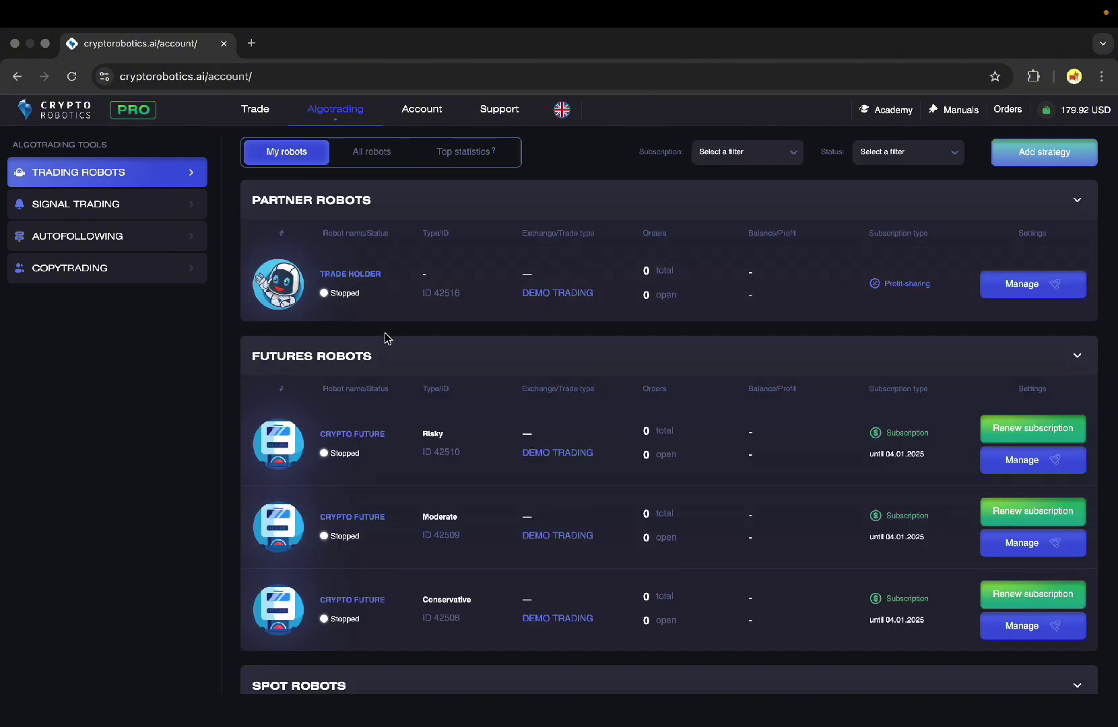
{"action": "scroll", "coordinate": [381, 333], "scroll_direction": "down", "scroll_amount": 3}
{"action": "scroll", "coordinate": [469, 407], "scroll_direction": "up", "scroll_amount": 1}
{"action": "scroll", "coordinate": [469, 407], "scroll_direction": "down", "scroll_amount": 4}
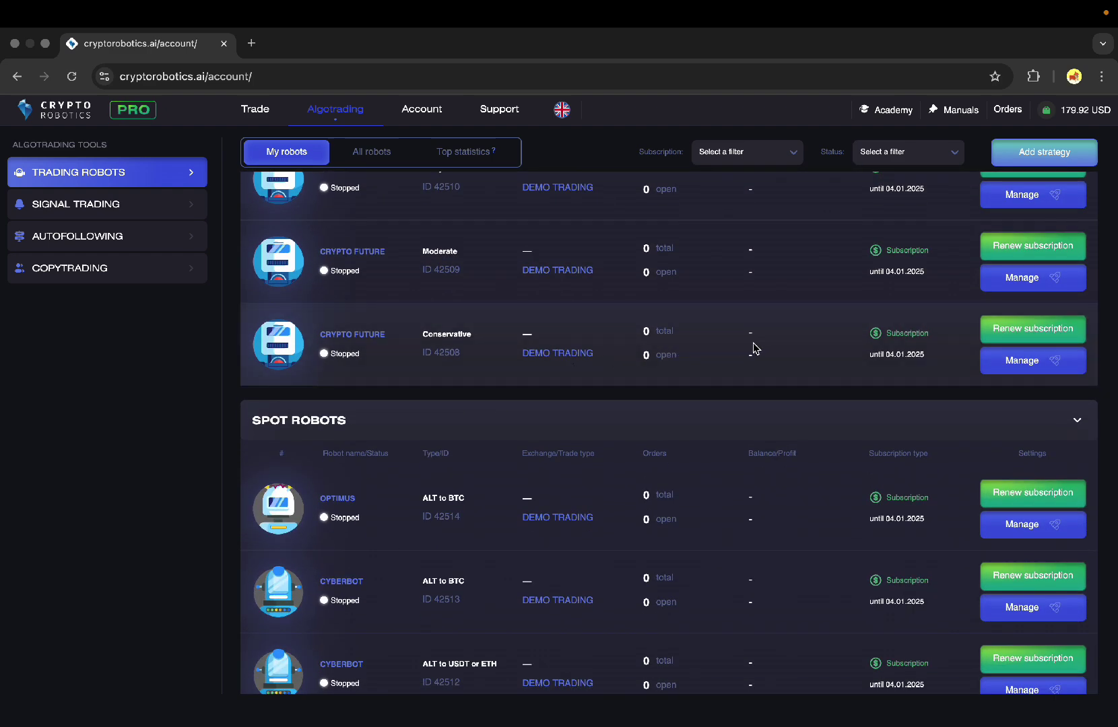
{"action": "left_click", "coordinate": [999, 363]}
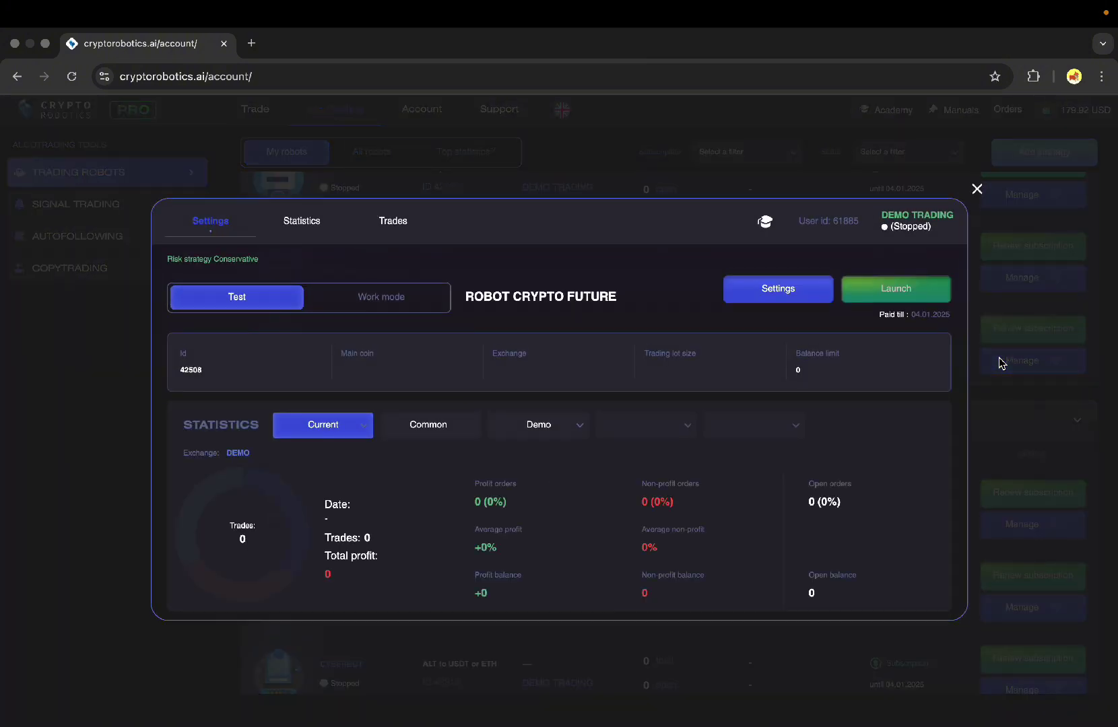
{"action": "left_click", "coordinate": [999, 363]}
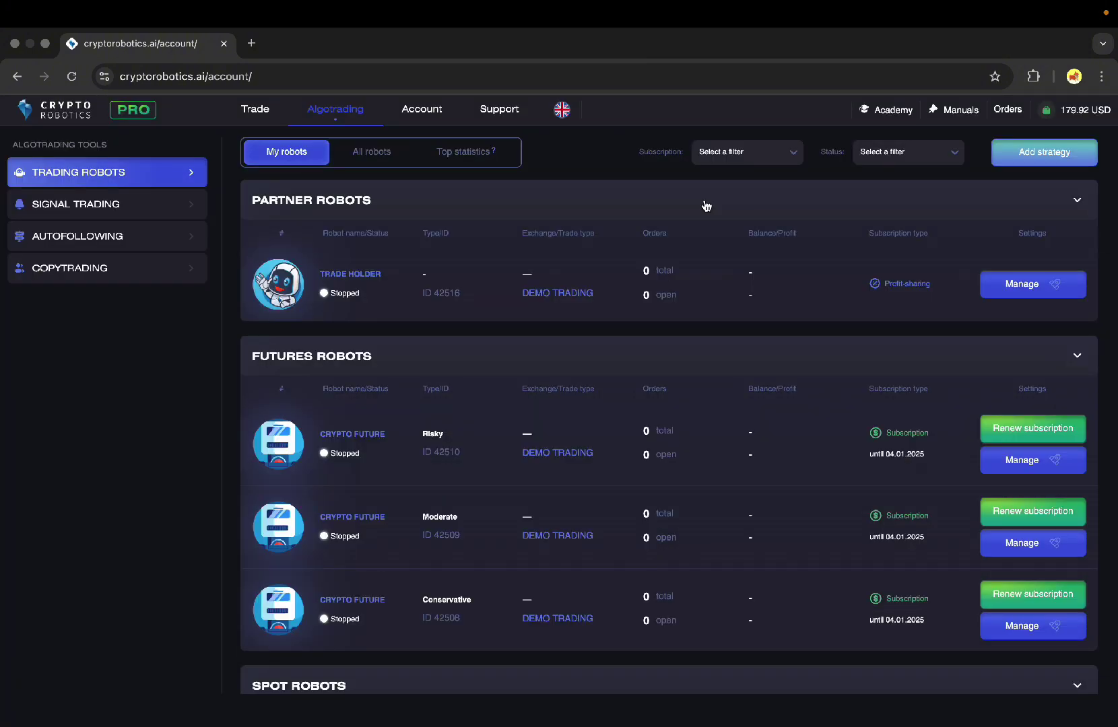
Check the subscription and status filters without choosing, then scroll to the MONO OPTIMUS ALT row
{"action": "left_click", "coordinate": [772, 166]}
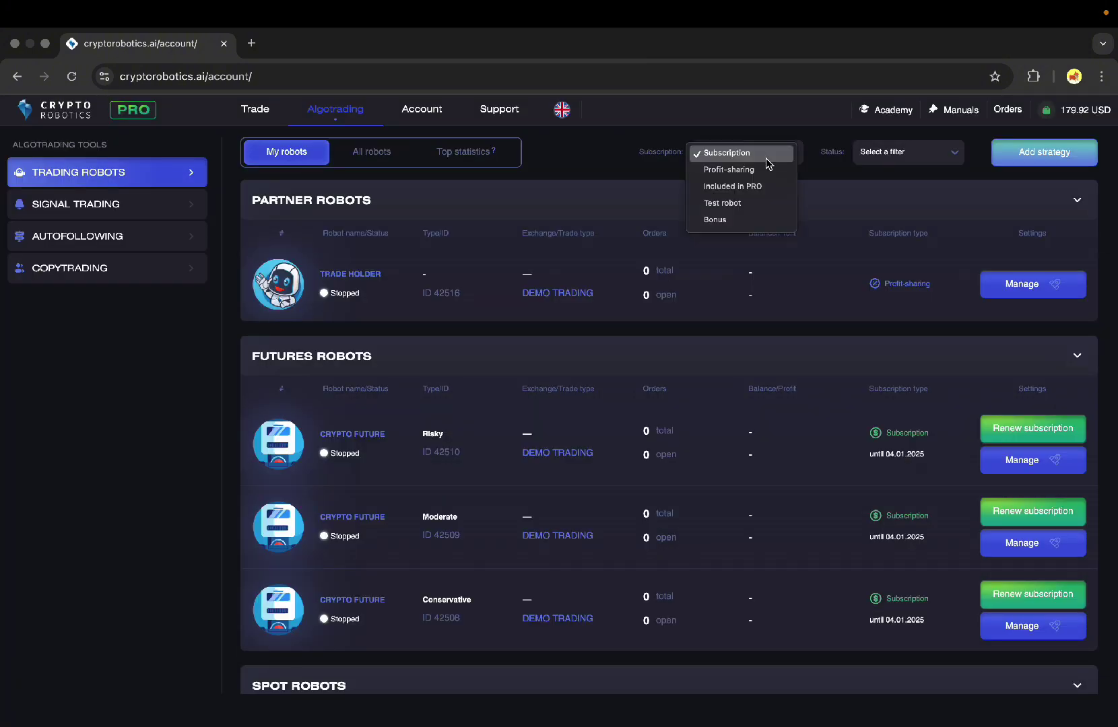
{"action": "left_click", "coordinate": [857, 160]}
{"action": "left_click", "coordinate": [890, 153]}
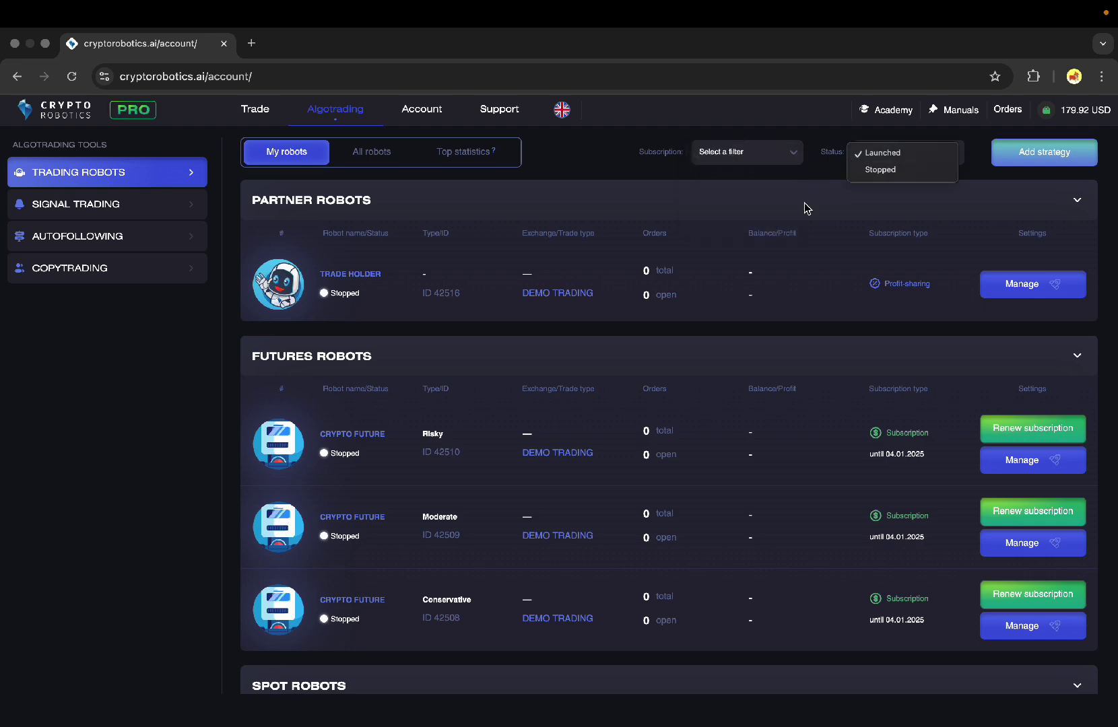
{"action": "left_click", "coordinate": [836, 168]}
{"action": "scroll", "coordinate": [972, 532], "scroll_direction": "down", "scroll_amount": 10}
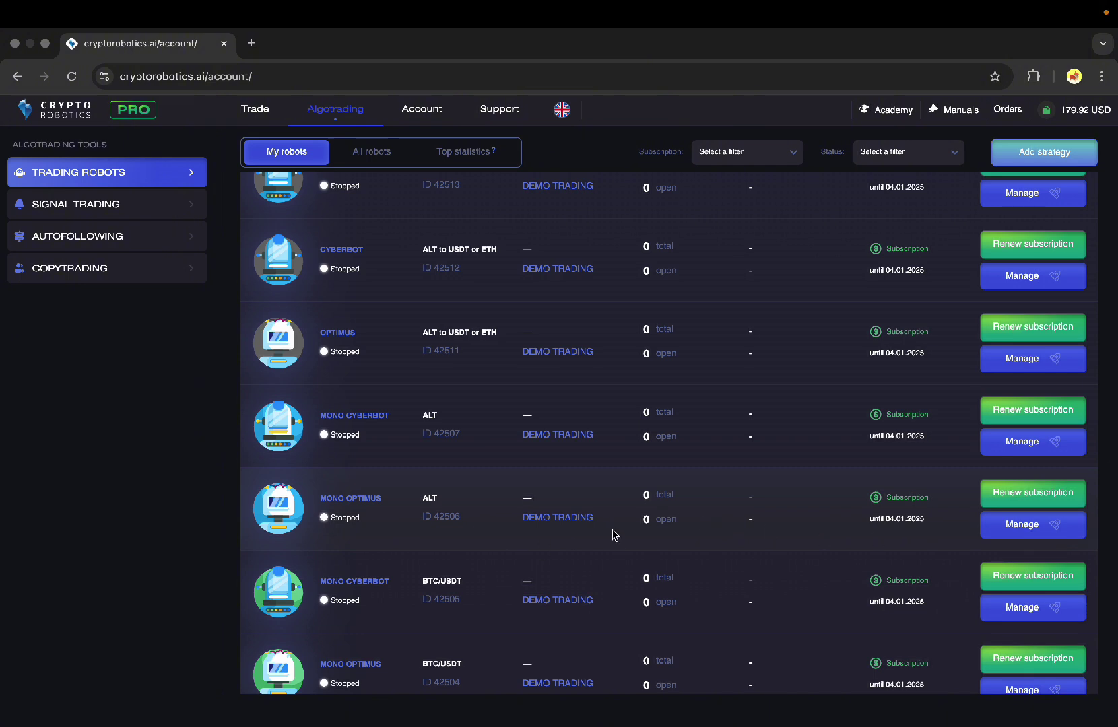
{"action": "mouse_move", "coordinate": [909, 501]}
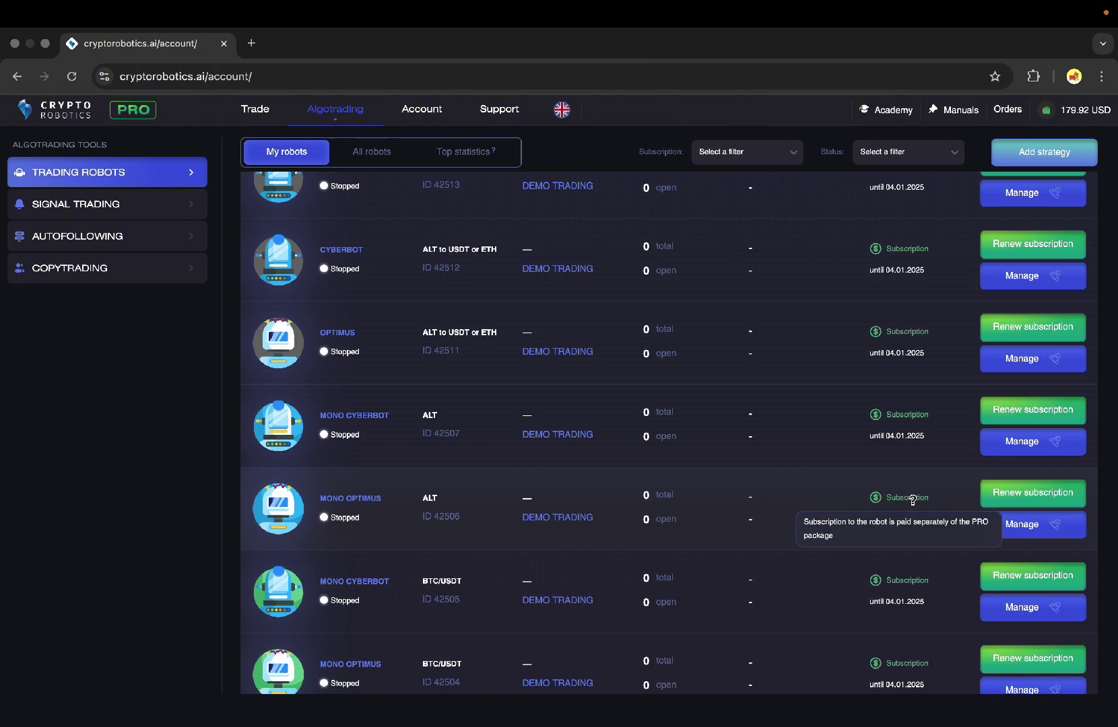
Switch Mono Optimus ALT to Work mode on Bybit UTA Spot with the saved API key
{"action": "left_click", "coordinate": [1007, 537]}
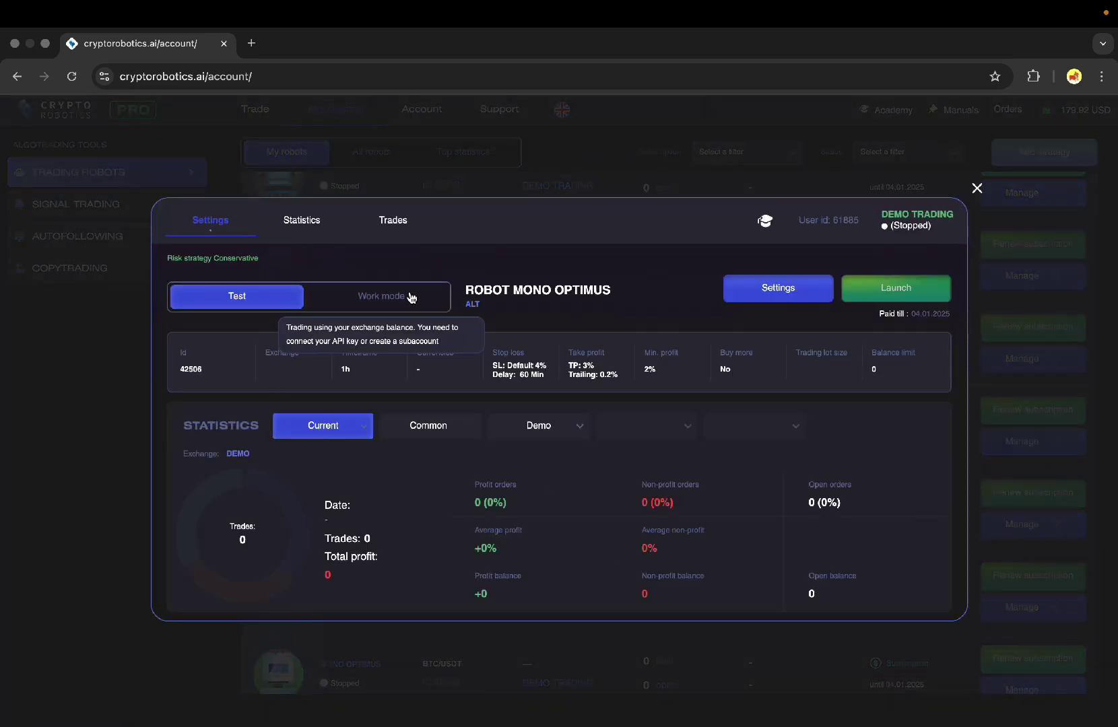
{"action": "left_click", "coordinate": [410, 298]}
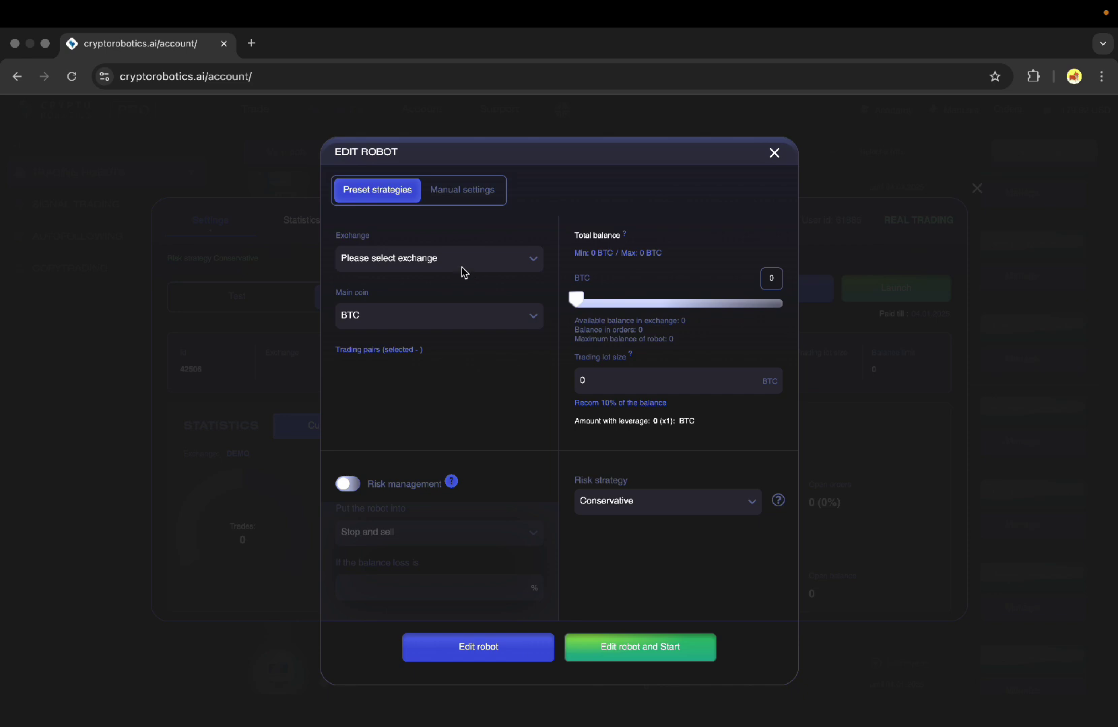
{"action": "left_click", "coordinate": [463, 264]}
{"action": "left_click", "coordinate": [457, 276]}
{"action": "left_click", "coordinate": [435, 322]}
{"action": "left_click", "coordinate": [424, 339]}
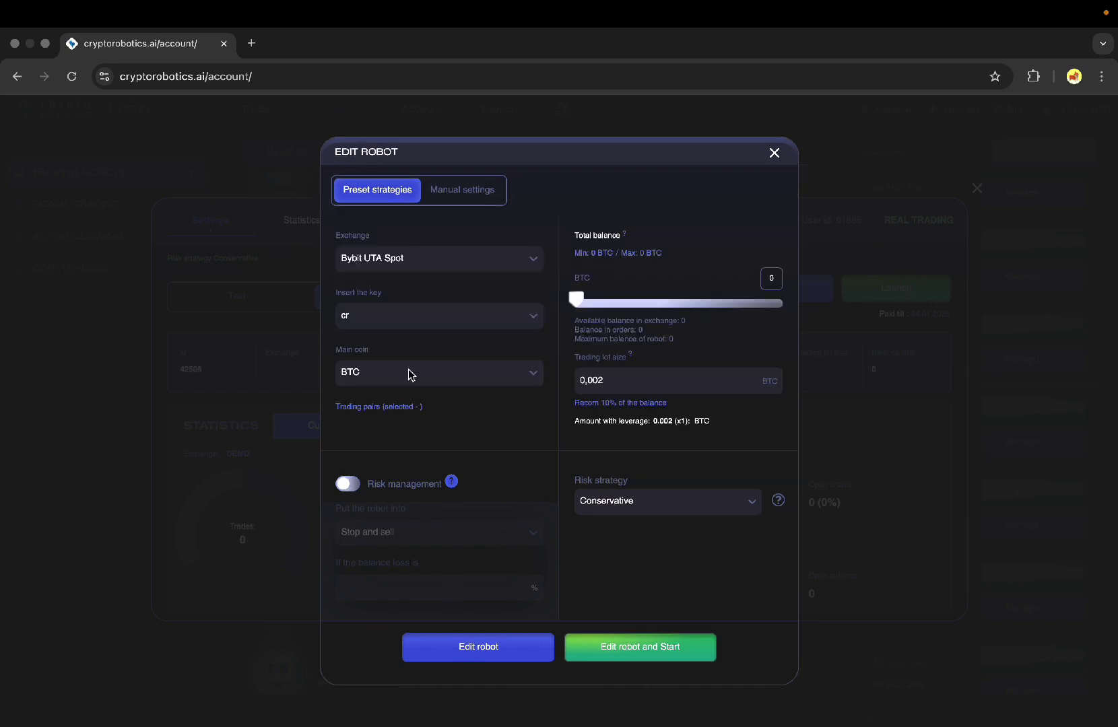
Set USDT as the main coin and save ADA/USDT as the trading pair
{"action": "left_click", "coordinate": [410, 374]}
{"action": "left_click", "coordinate": [398, 407]}
{"action": "left_click", "coordinate": [398, 406]}
{"action": "scroll", "coordinate": [399, 412], "scroll_direction": "down", "scroll_amount": 2}
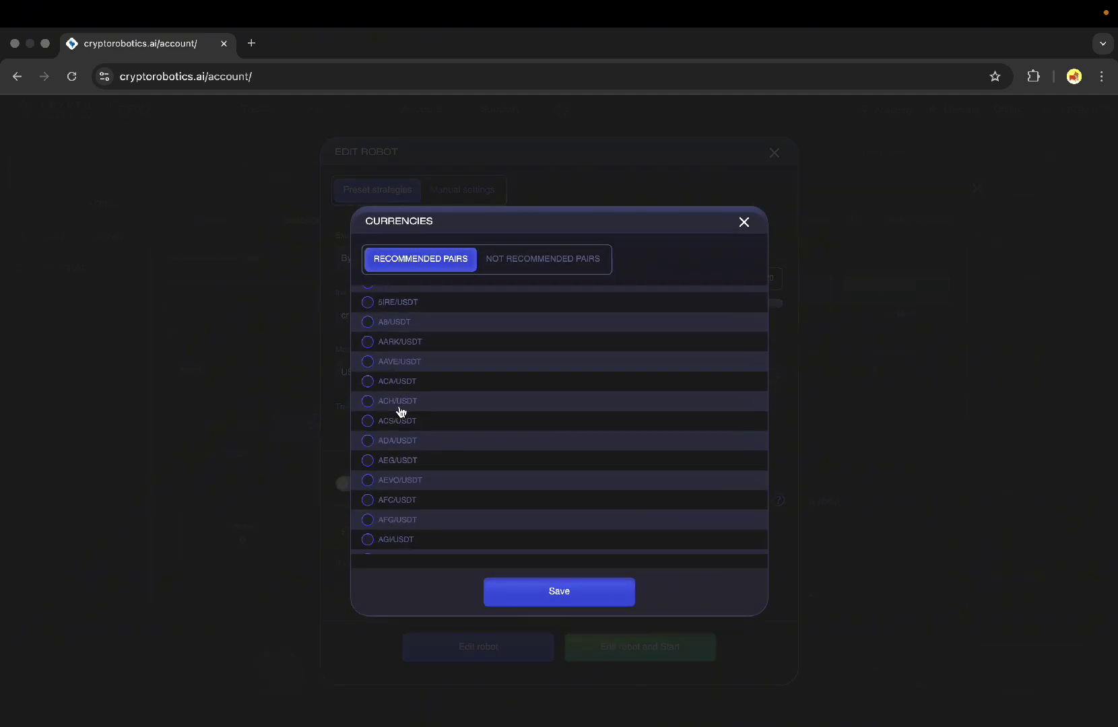
{"action": "left_click", "coordinate": [369, 441]}
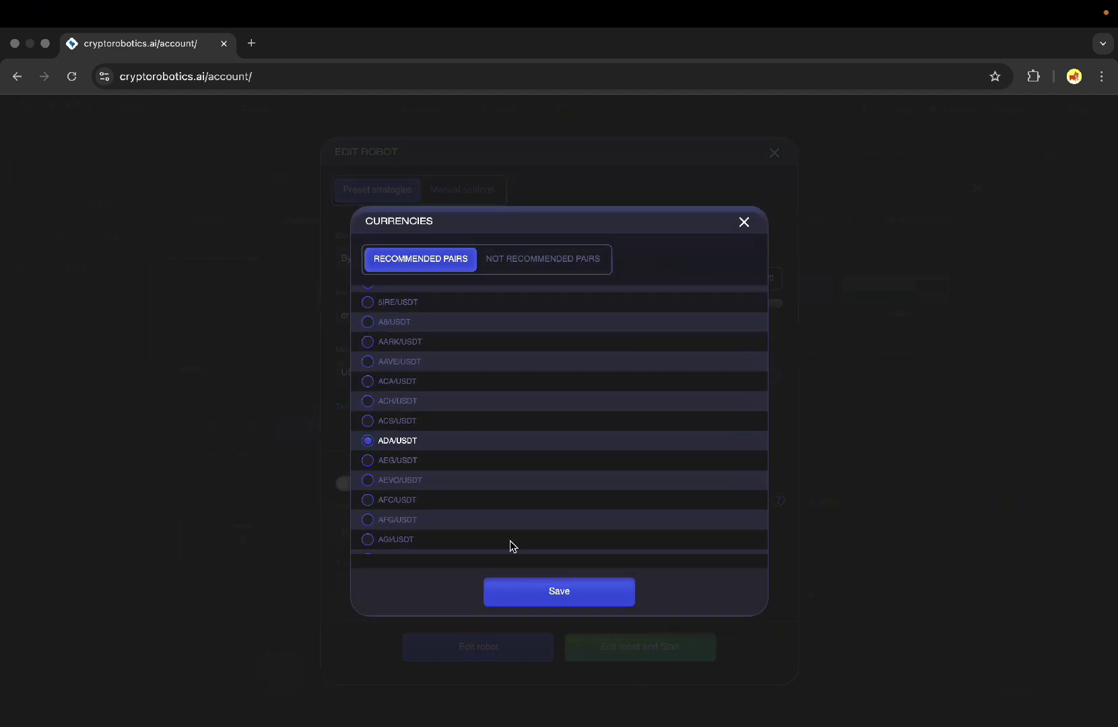
{"action": "left_click", "coordinate": [541, 591]}
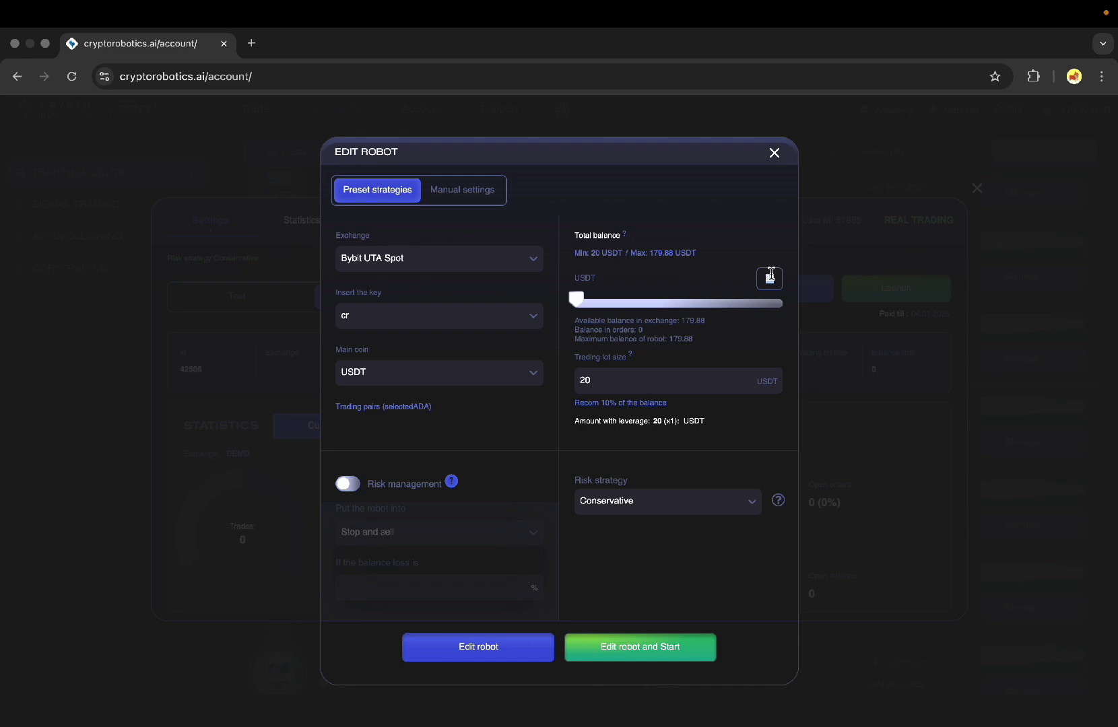
Enter 100 as the robot's total balance
{"action": "left_click", "coordinate": [771, 276]}
{"action": "type", "text": "100"}
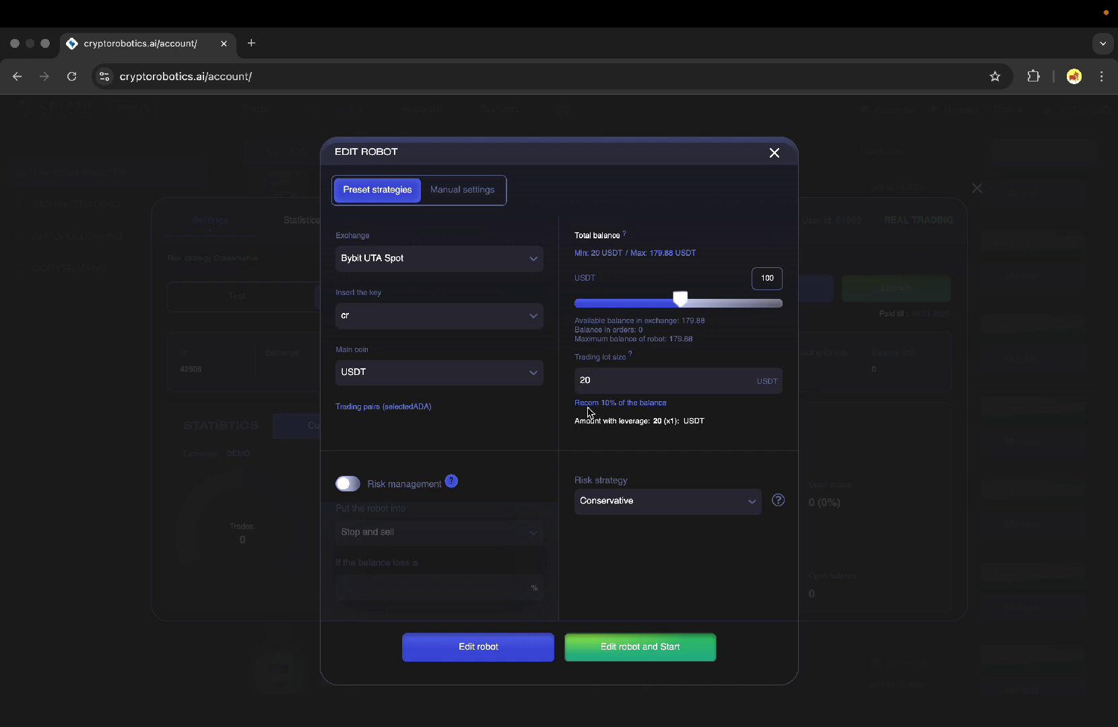
{"action": "left_click", "coordinate": [642, 504]}
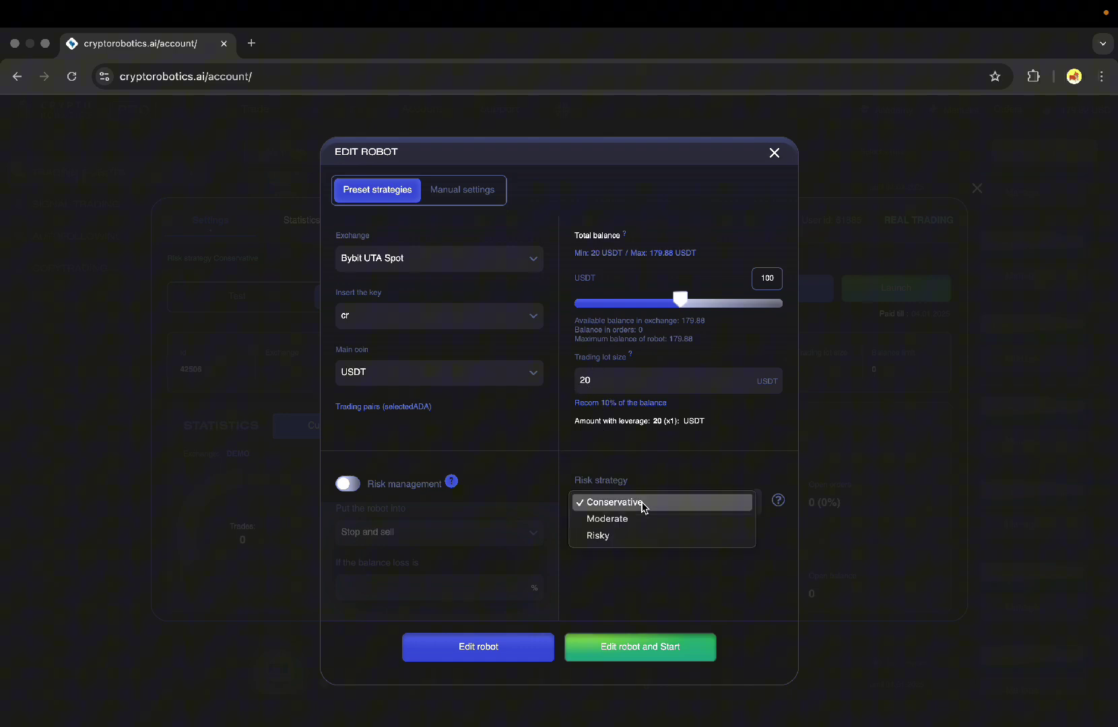
Keep the Conservative strategy and set the robot to Stop buy at 20% balance loss
{"action": "left_click", "coordinate": [781, 505]}
{"action": "left_click", "coordinate": [779, 503]}
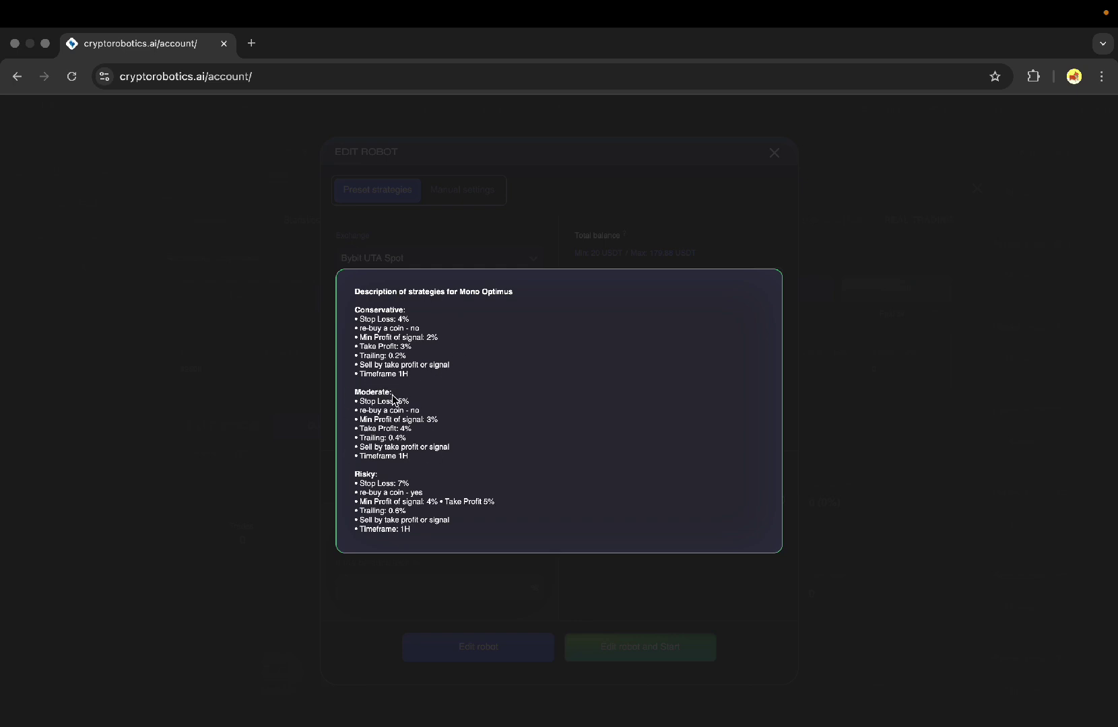
{"action": "left_click", "coordinate": [369, 557]}
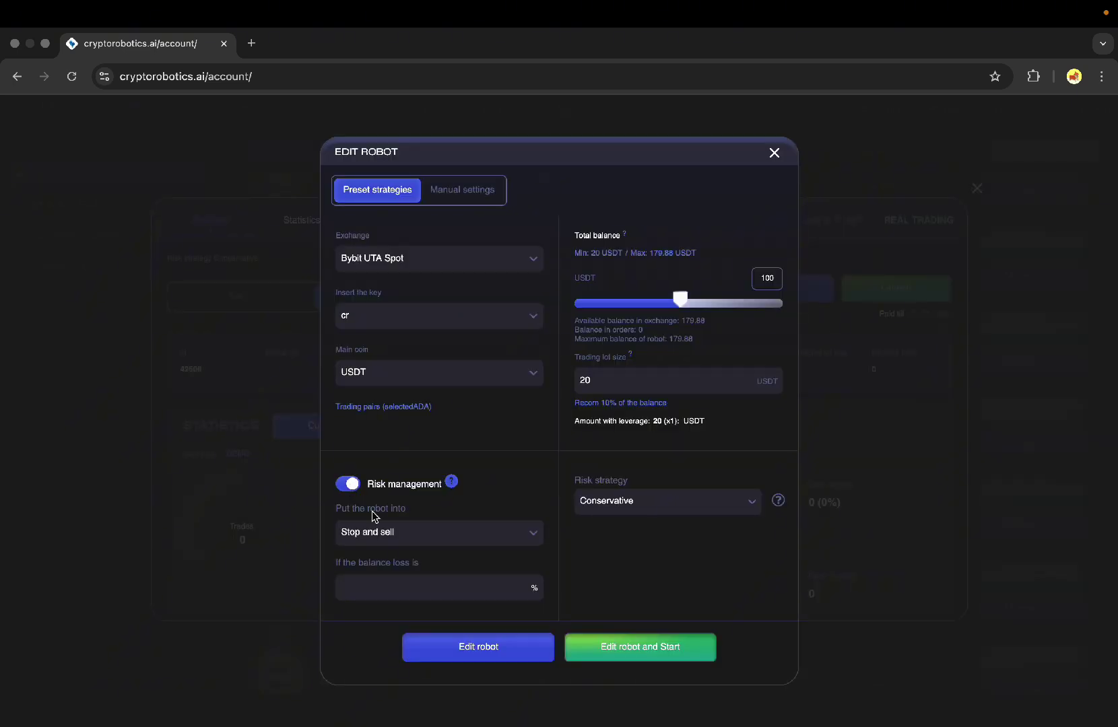
{"action": "left_click", "coordinate": [374, 535]}
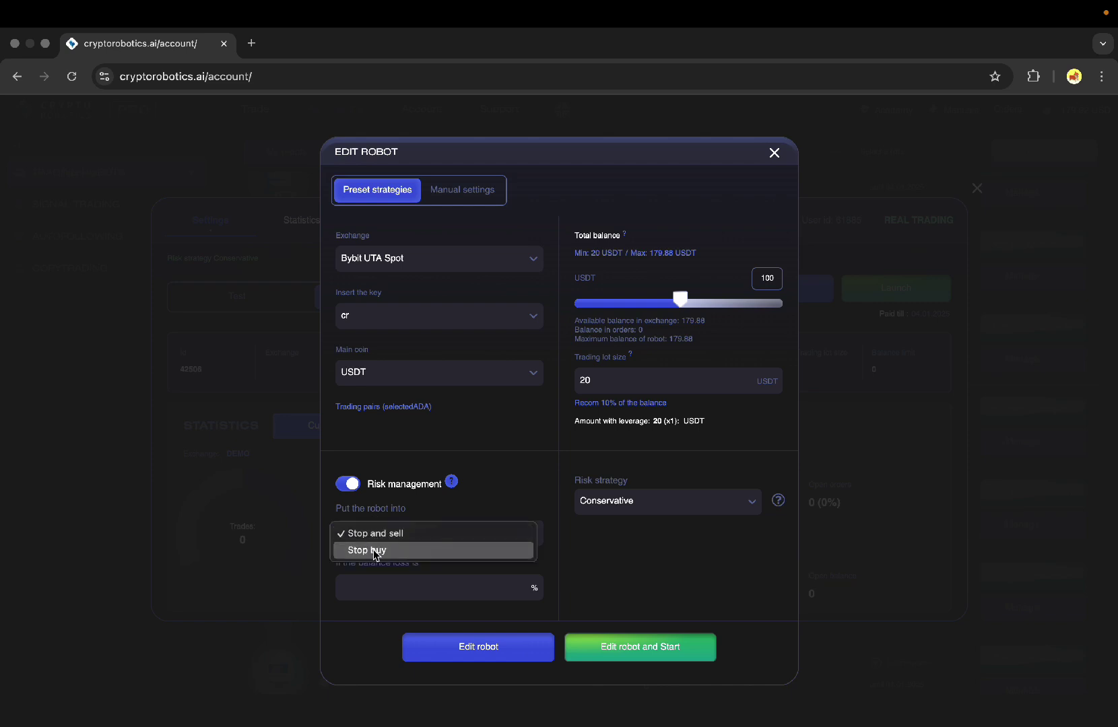
{"action": "left_click", "coordinate": [376, 552]}
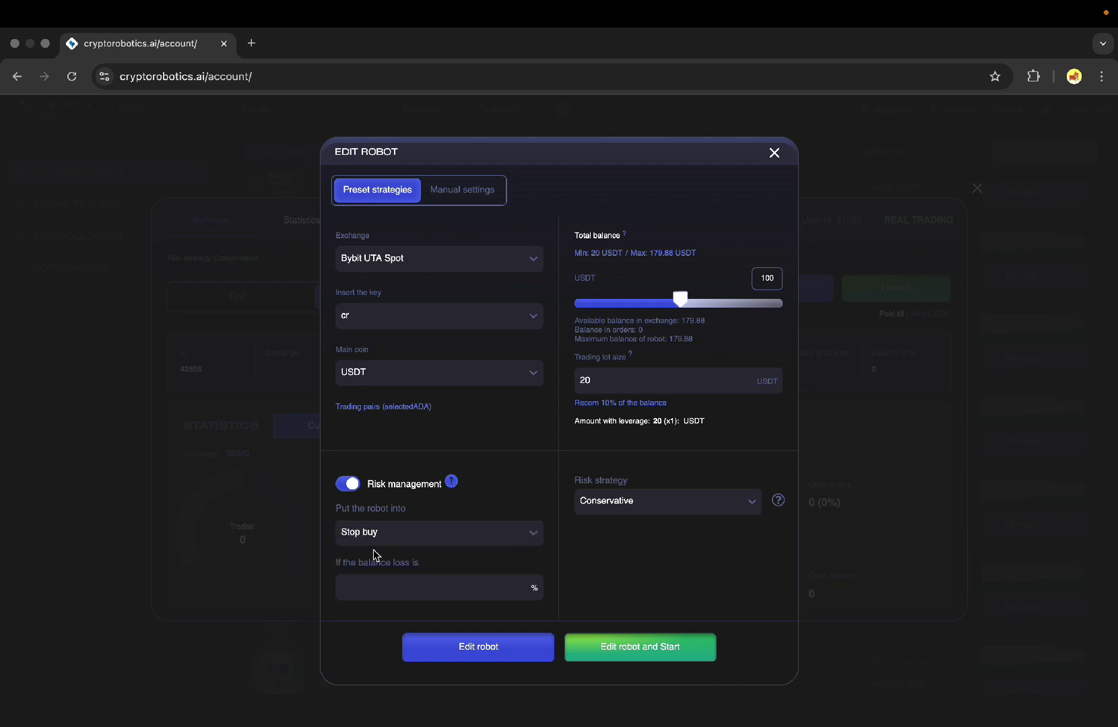
{"action": "left_click", "coordinate": [372, 585]}
{"action": "type", "text": "20"}
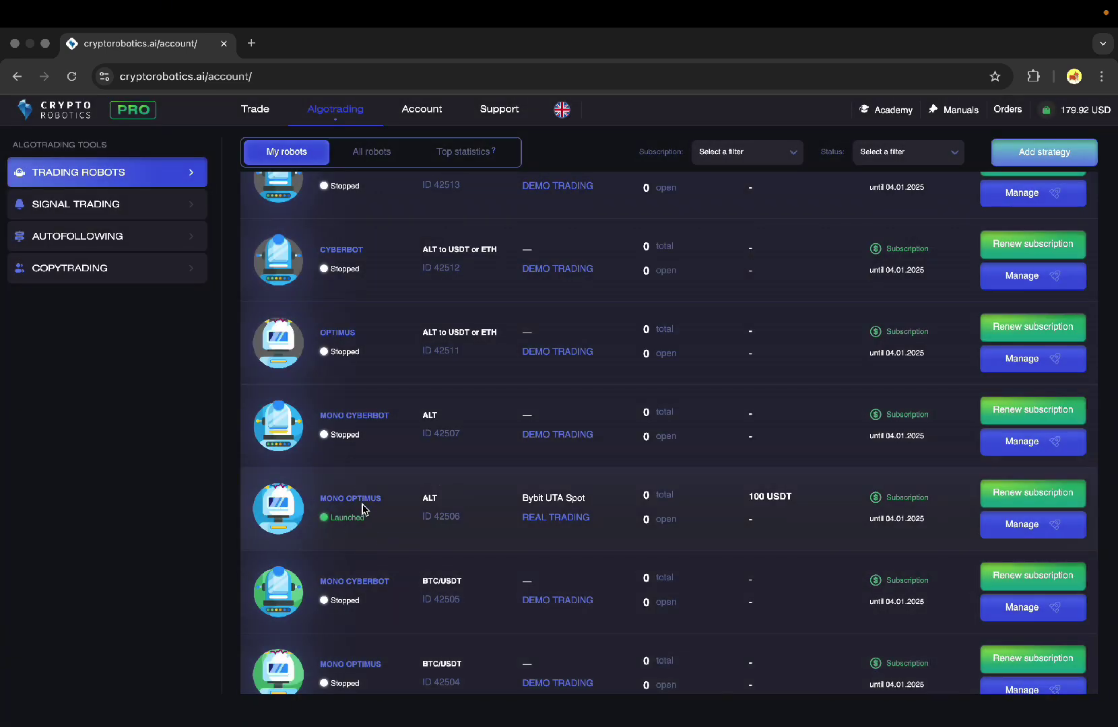
Open the launched Mono Optimus robot and check its Statistics and empty Trades list
{"action": "left_click", "coordinate": [1006, 529]}
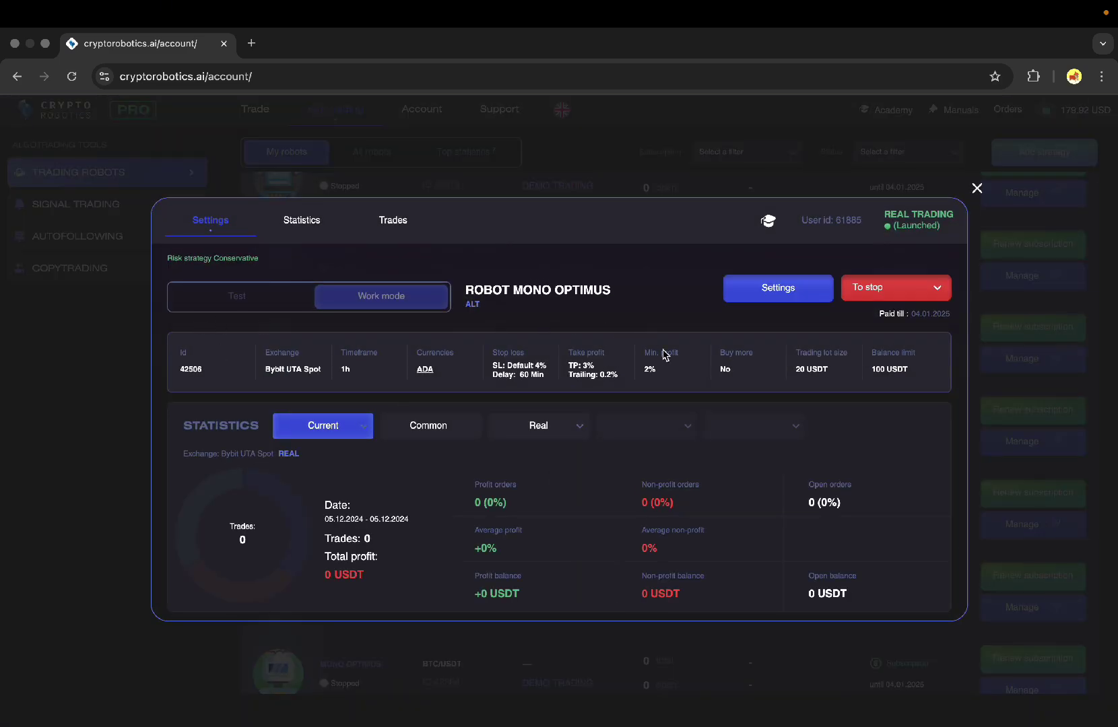
{"action": "left_click", "coordinate": [301, 221]}
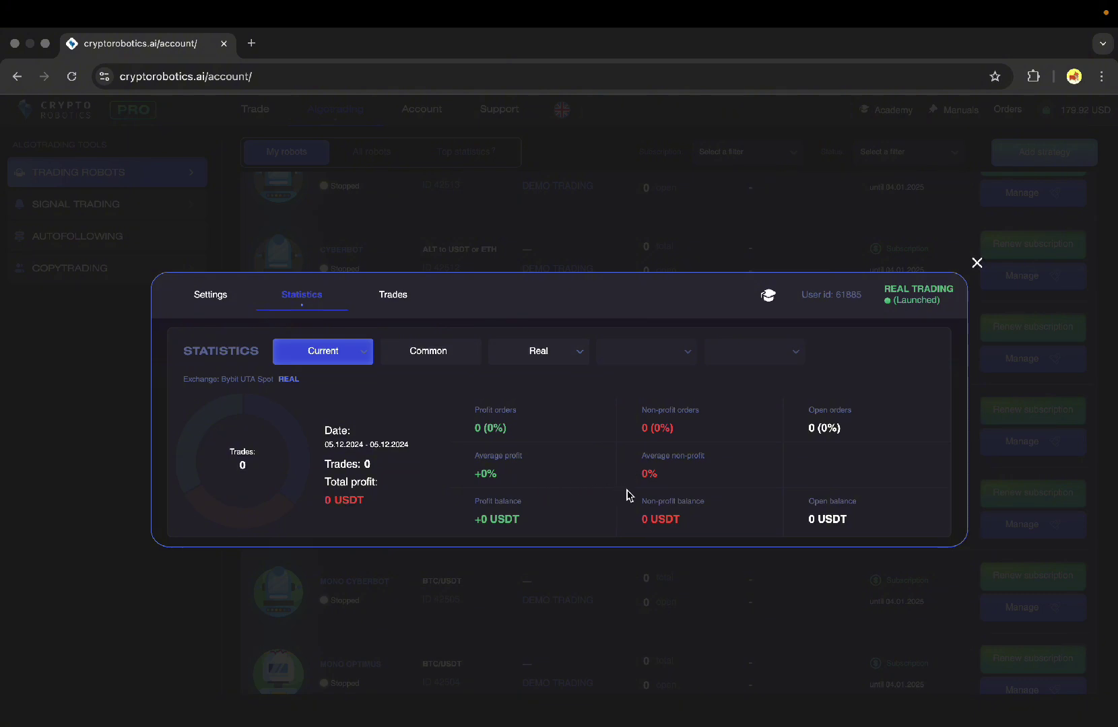
{"action": "left_click", "coordinate": [394, 297]}
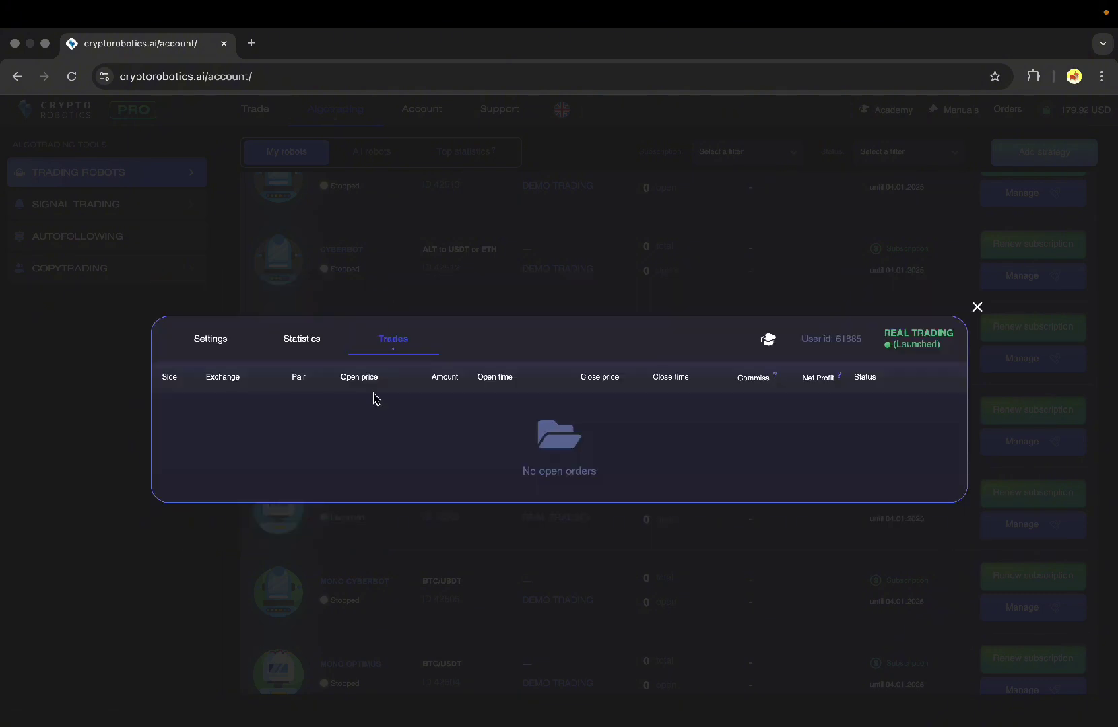